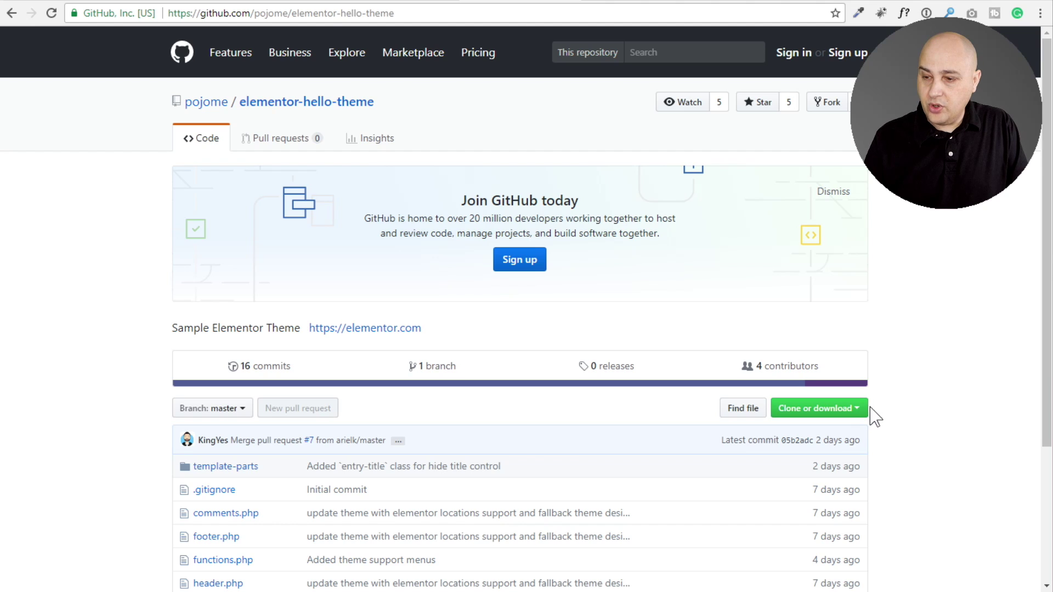
Reveal the elementor-hello-theme repository's ZIP/HTTPS download options, then return to the WordPress dashboard.
left_click(862, 414)
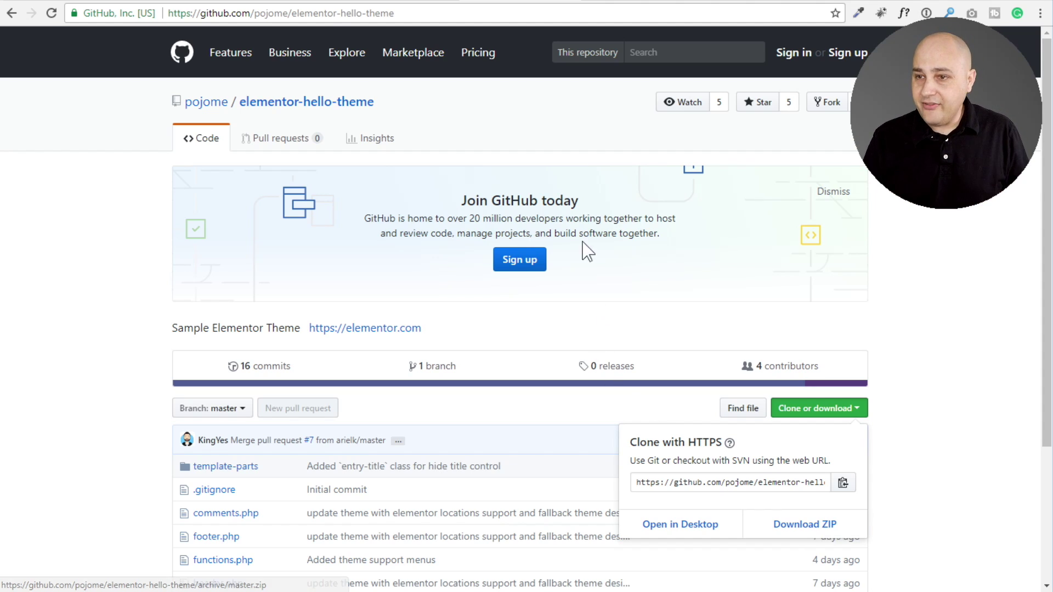
left_click(610, 2)
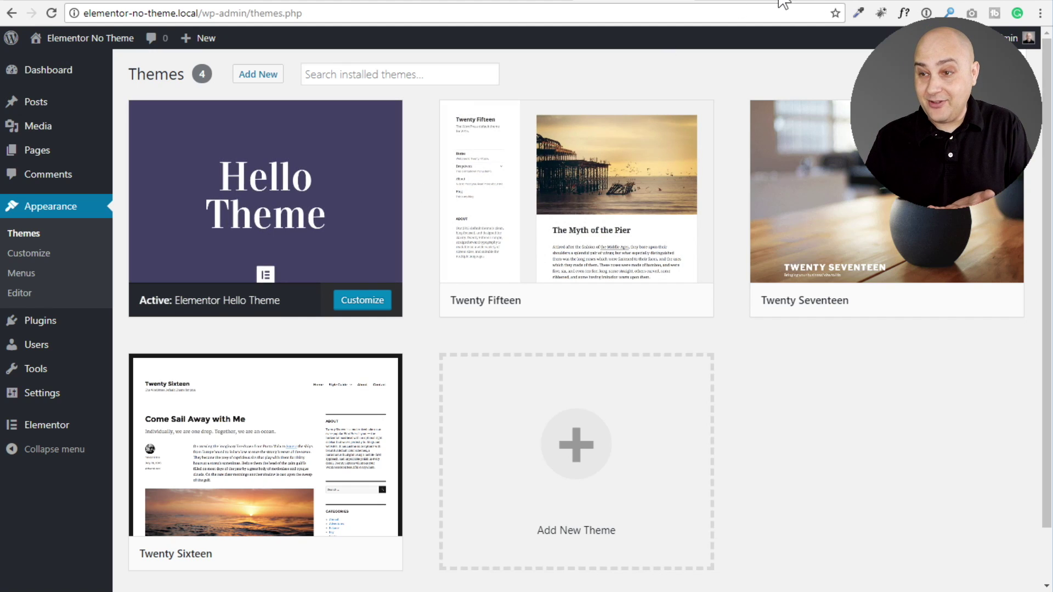
View the bare, unstyled front end under Hello Theme, then return to the installed themes page.
left_click(759, 1)
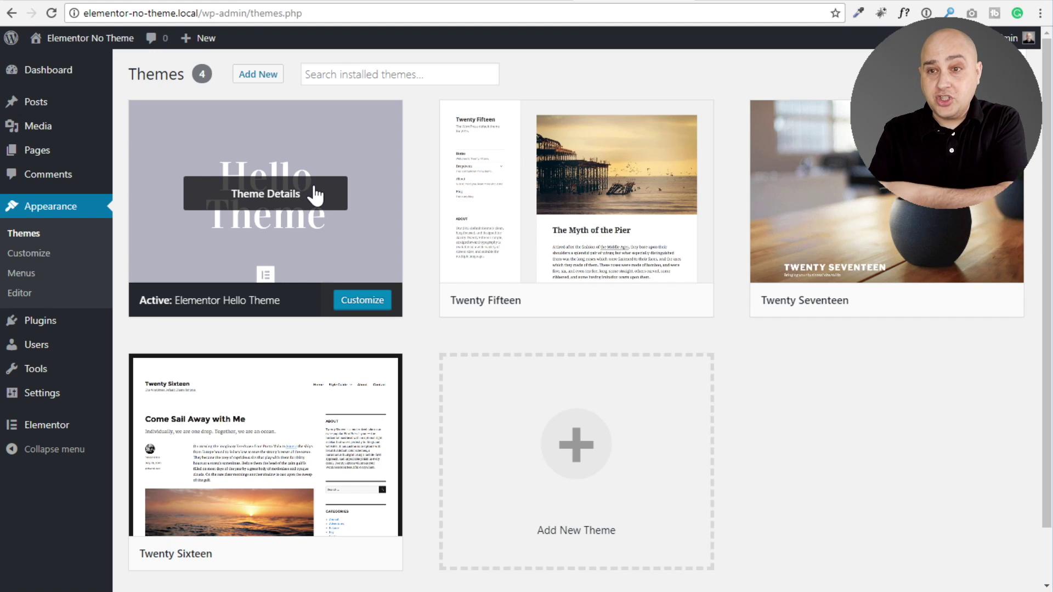
left_click(764, 3)
left_click(630, 2)
mouse_move(48, 424)
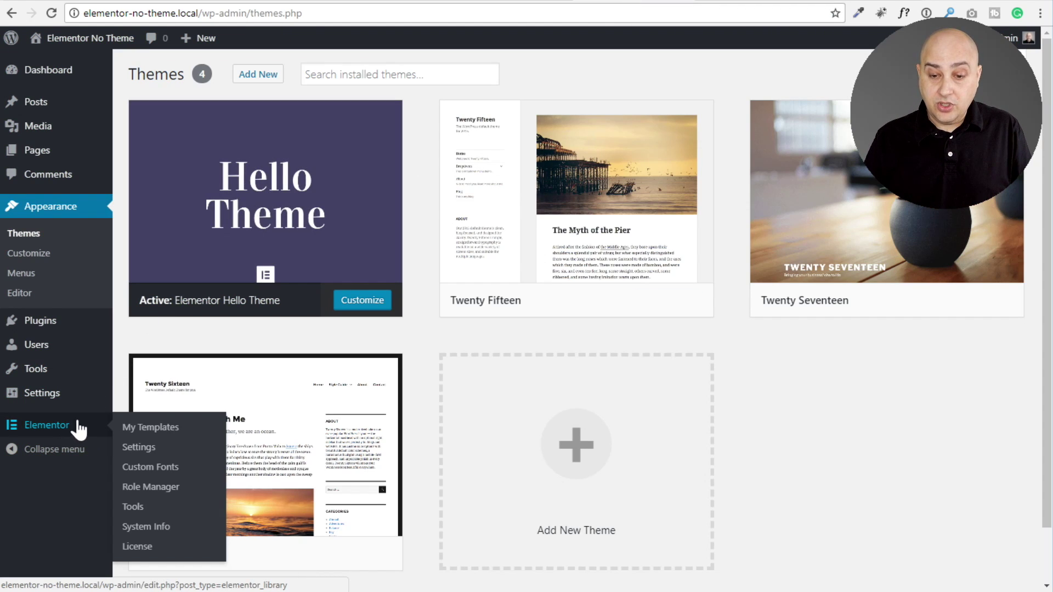
Create a new Elementor template of type Header named 'Header'.
left_click(155, 429)
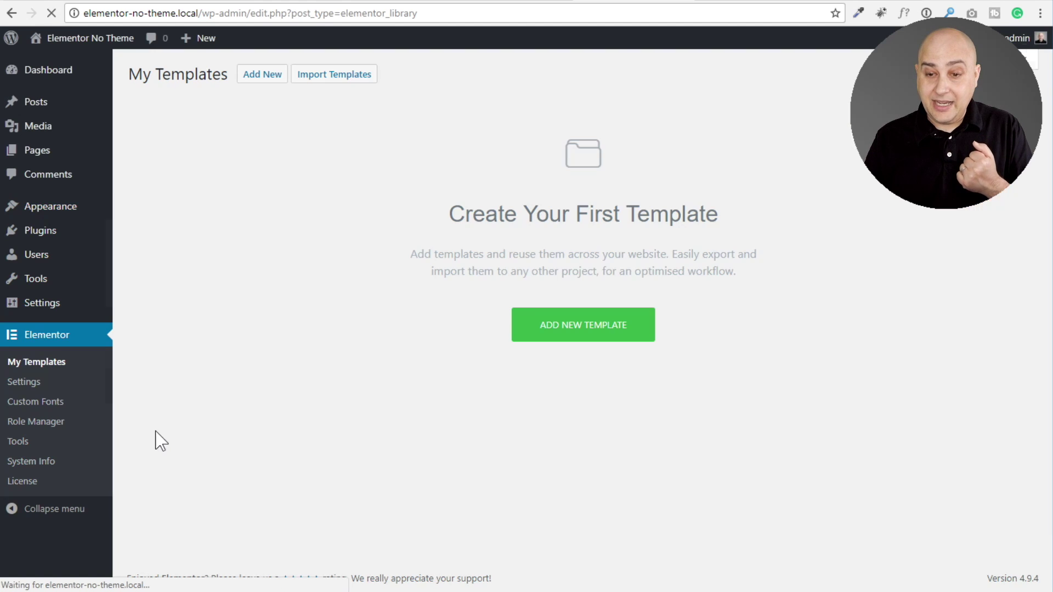
left_click(263, 79)
left_click(577, 298)
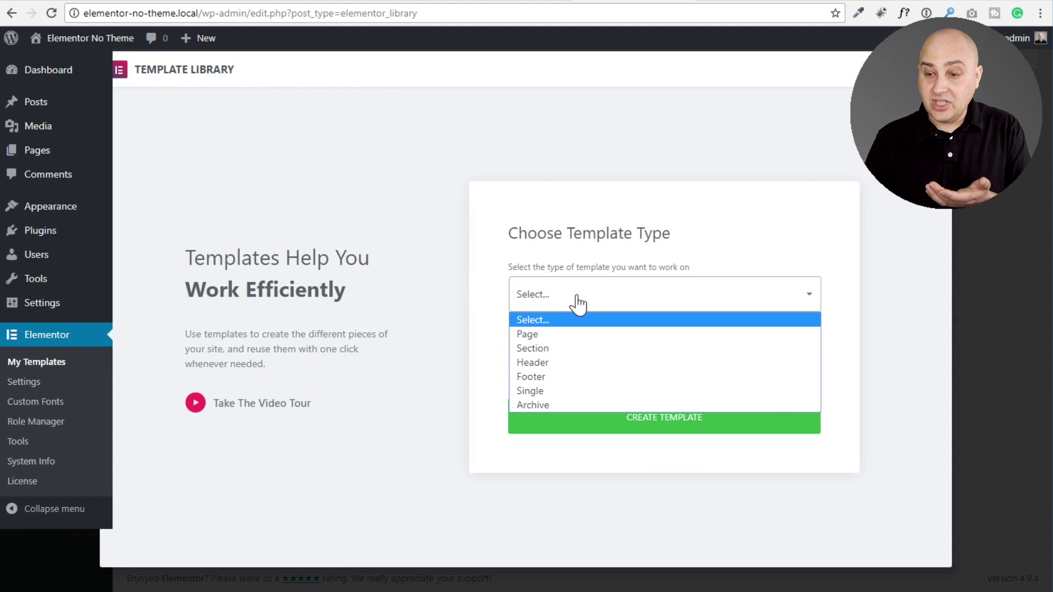
left_click(581, 363)
left_click(558, 370)
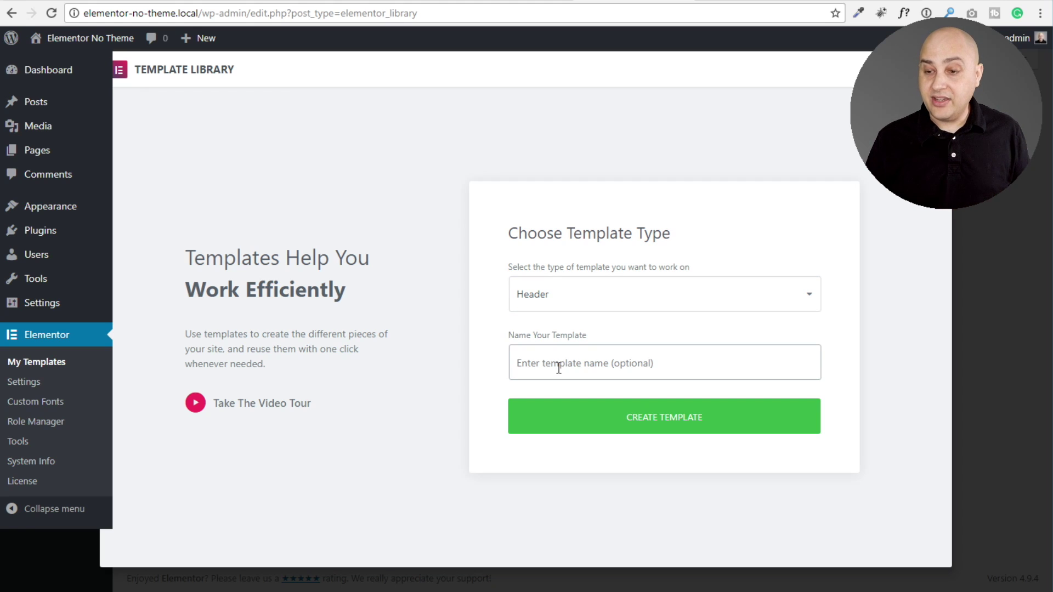
type("Header")
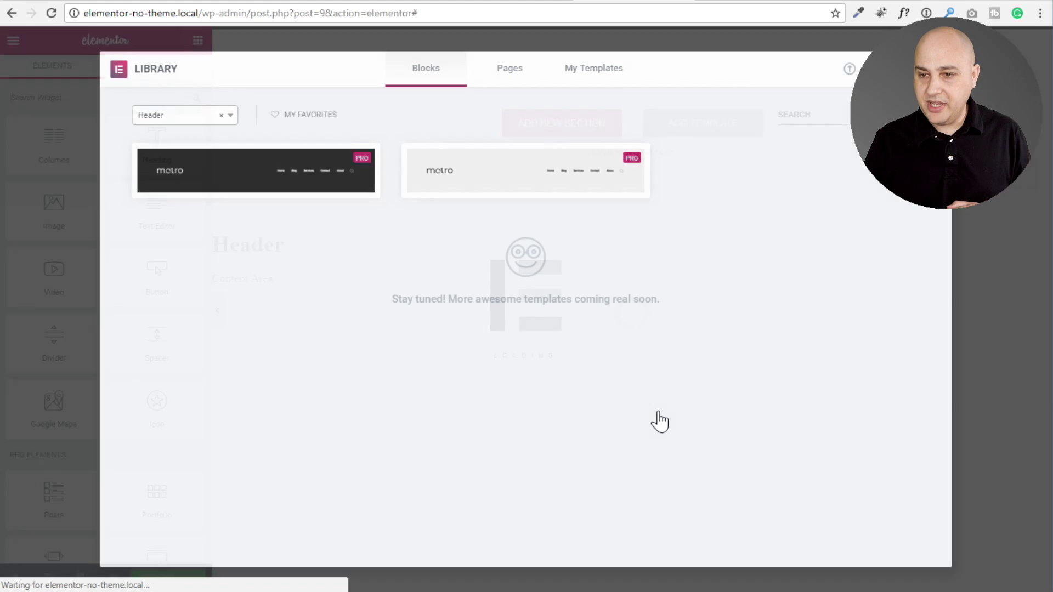
mouse_move(525, 170)
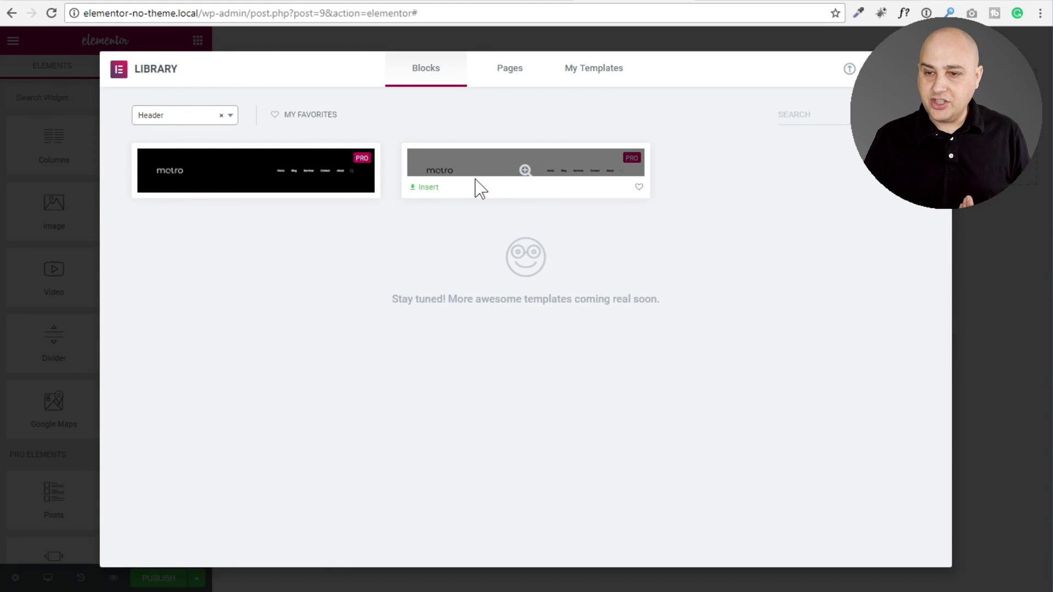
Insert the metro header block and publish it with an Entire Site display condition.
left_click(426, 187)
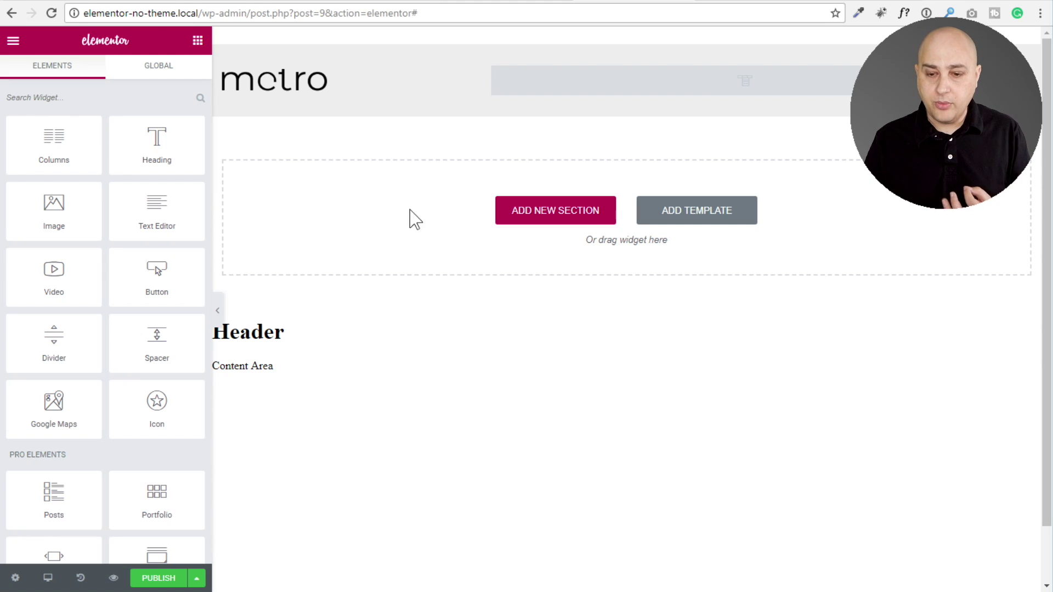
left_click(163, 578)
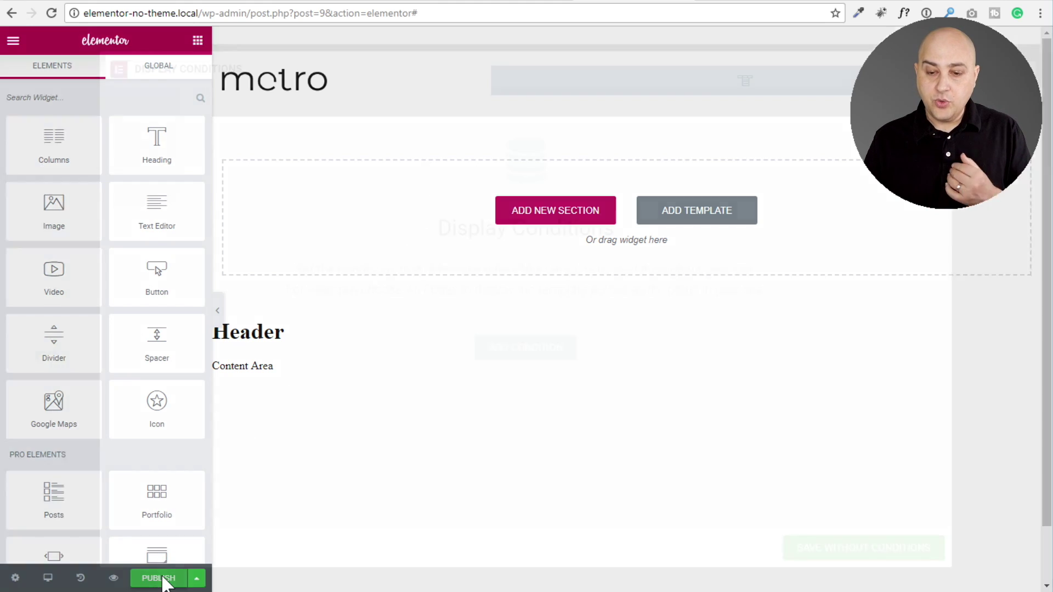
left_click(529, 359)
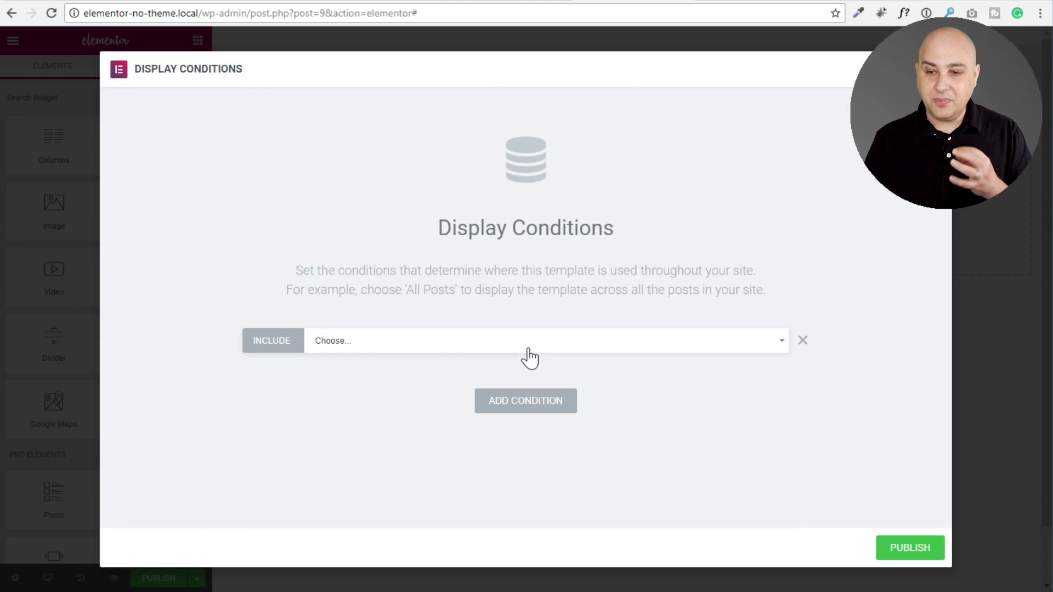
key("Escape")
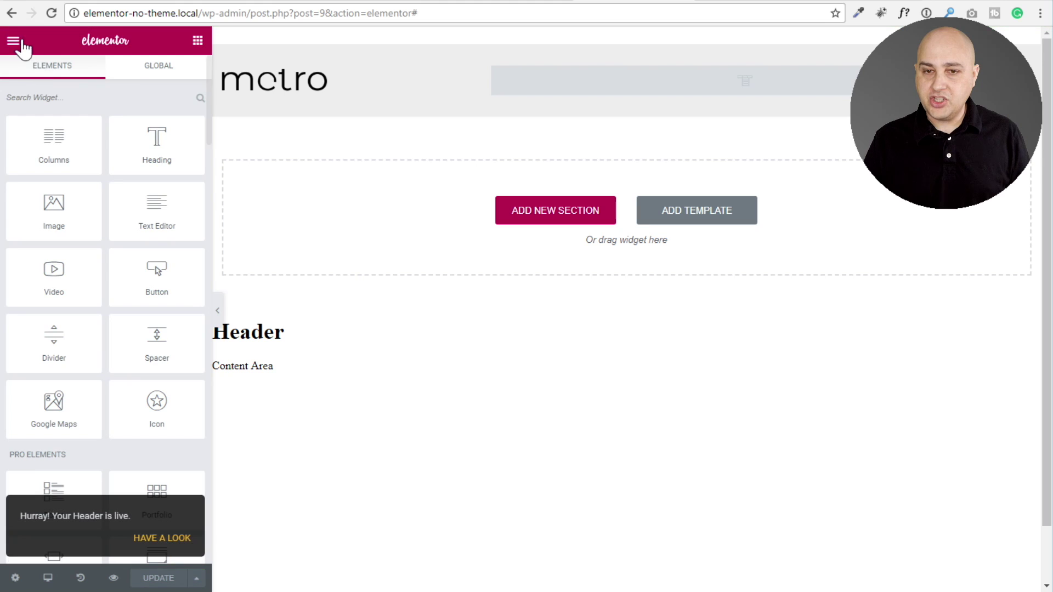
left_click(13, 40)
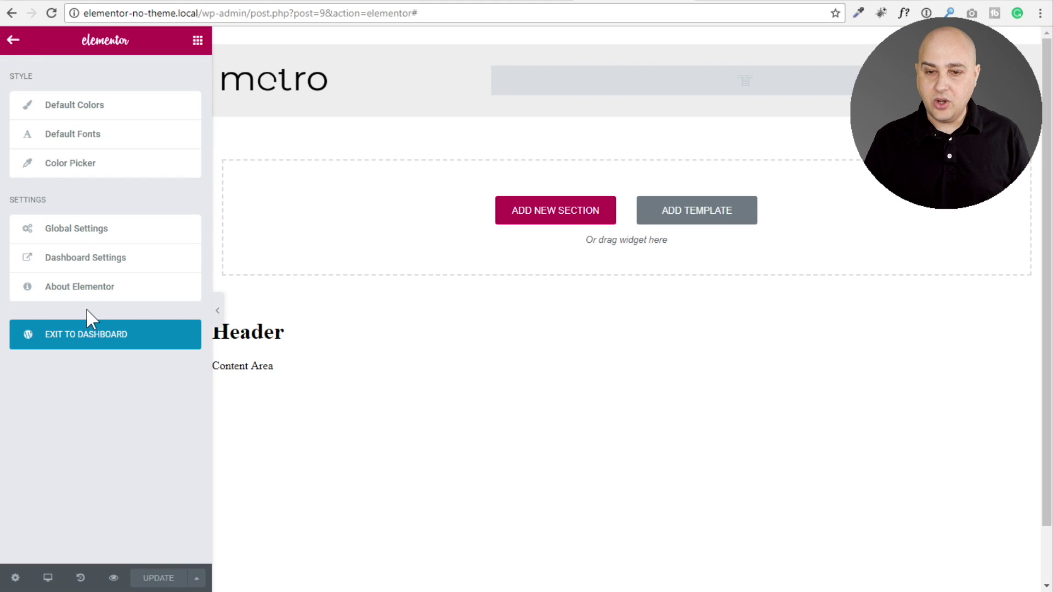
Exit to the dashboard and reload the front end to confirm the metro header shows.
left_click(97, 343)
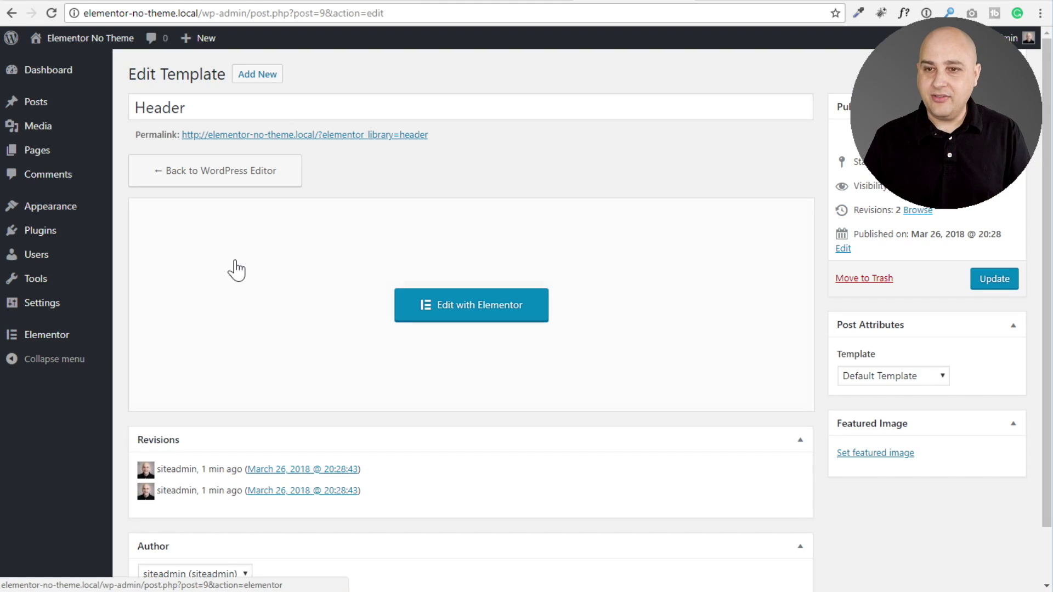
left_click(656, 3)
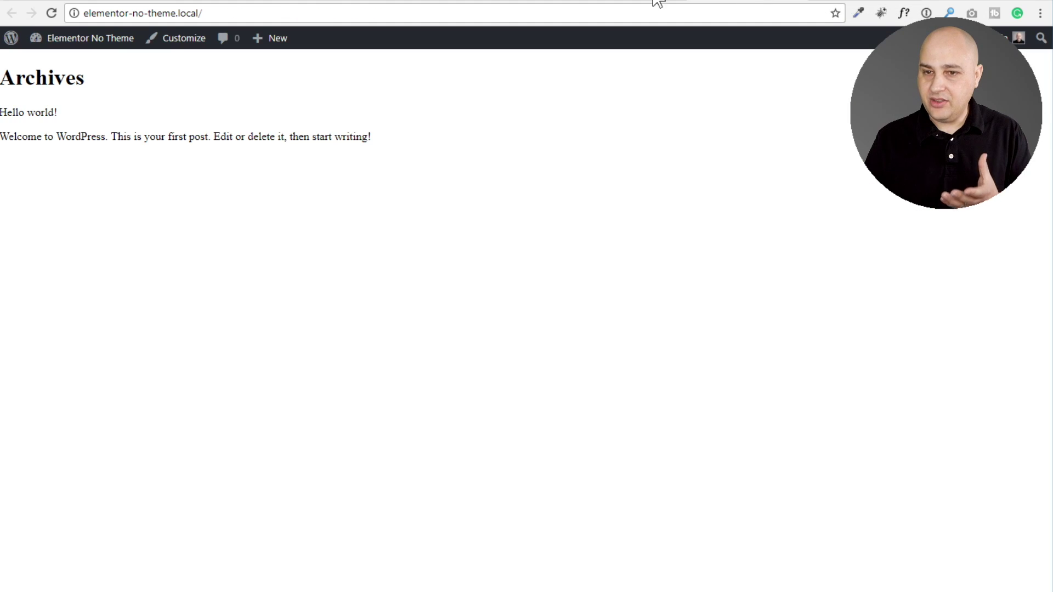
left_click(52, 13)
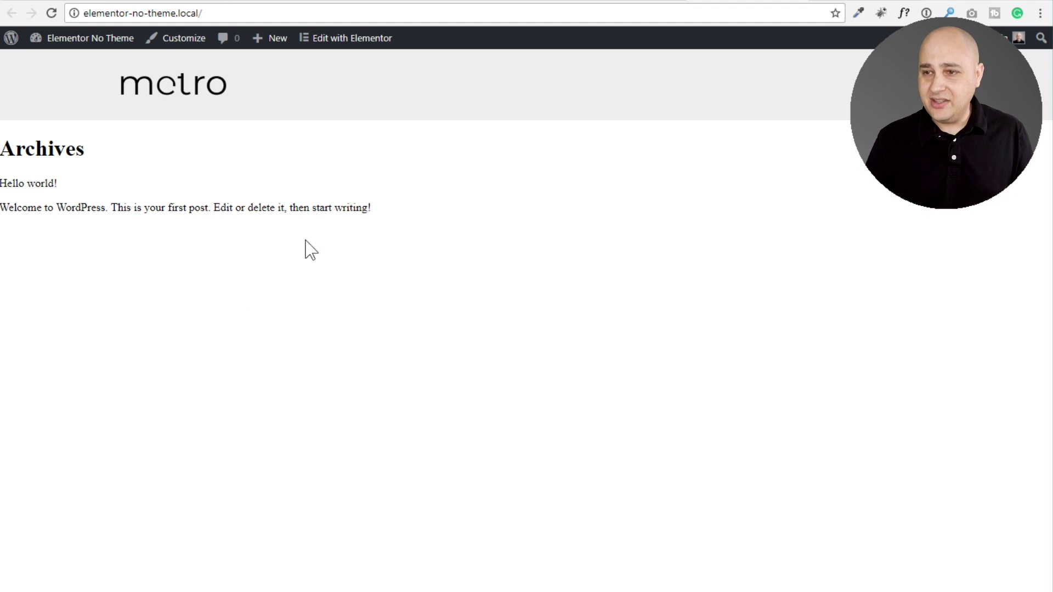
left_click(630, 1)
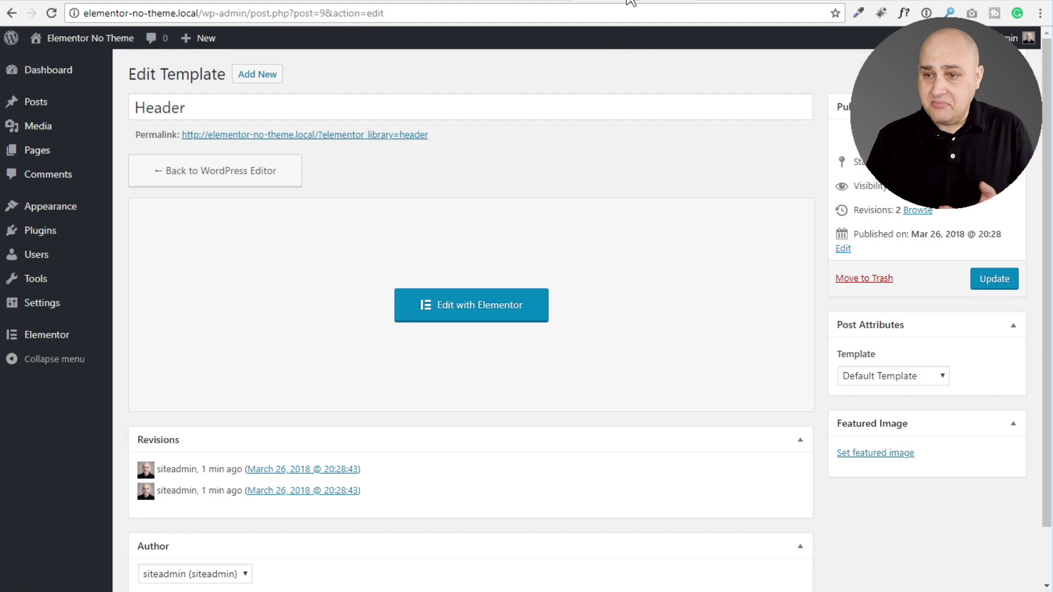
left_click(736, 2)
left_click(635, 2)
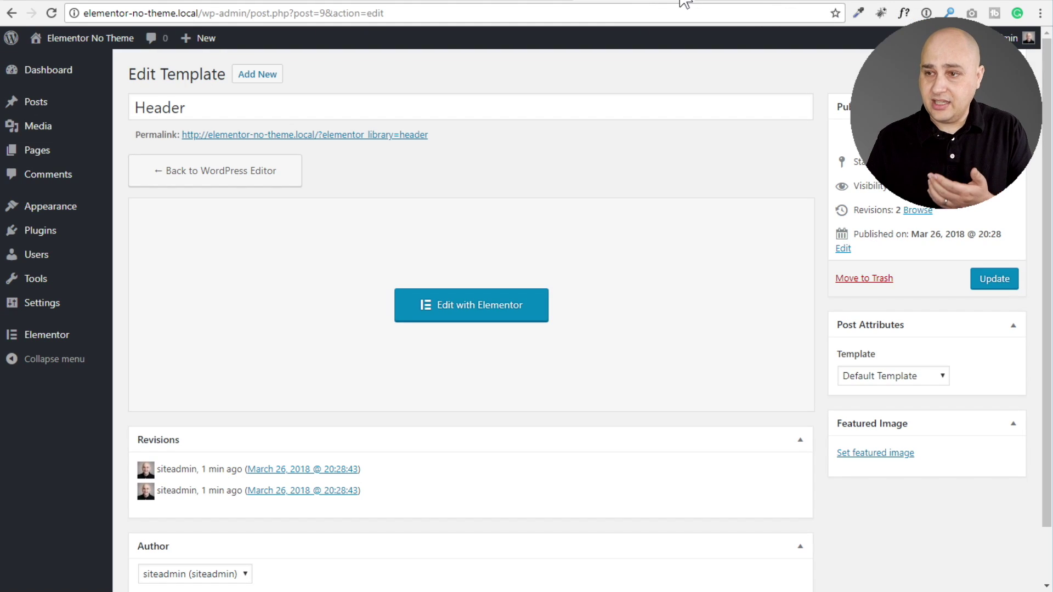
Publish a new page titled 'Home', edit it with Elementor, and open the Pages template library.
mouse_move(38, 150)
left_click(51, 158)
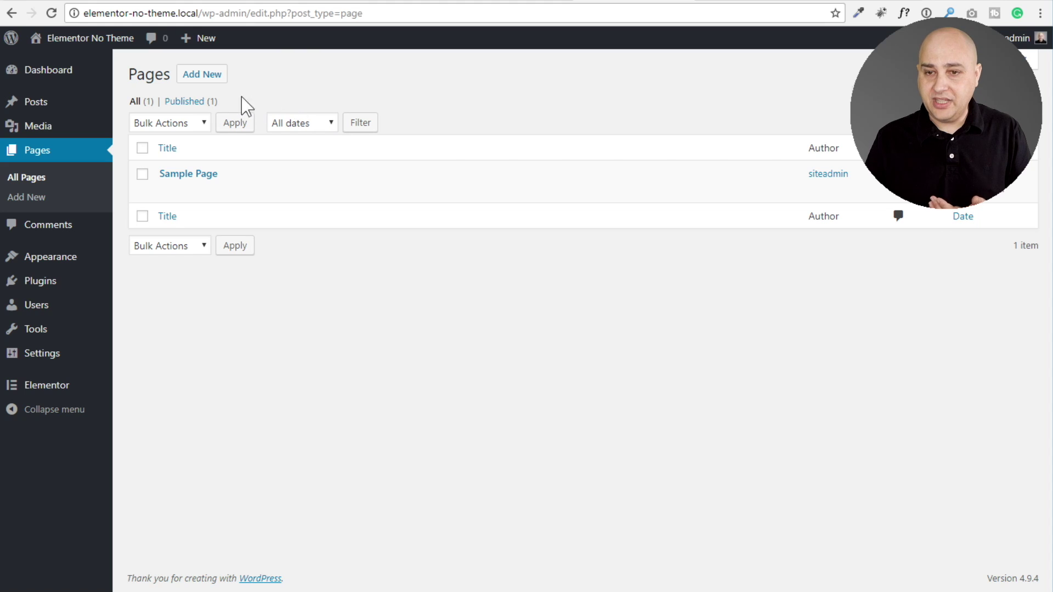
left_click(199, 81)
type("Home")
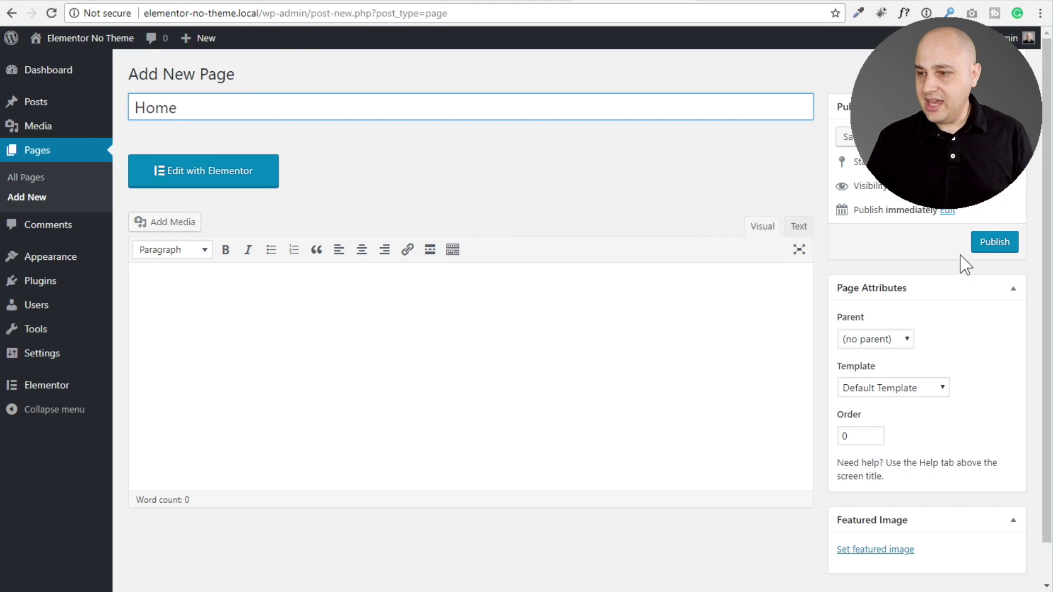
left_click(996, 243)
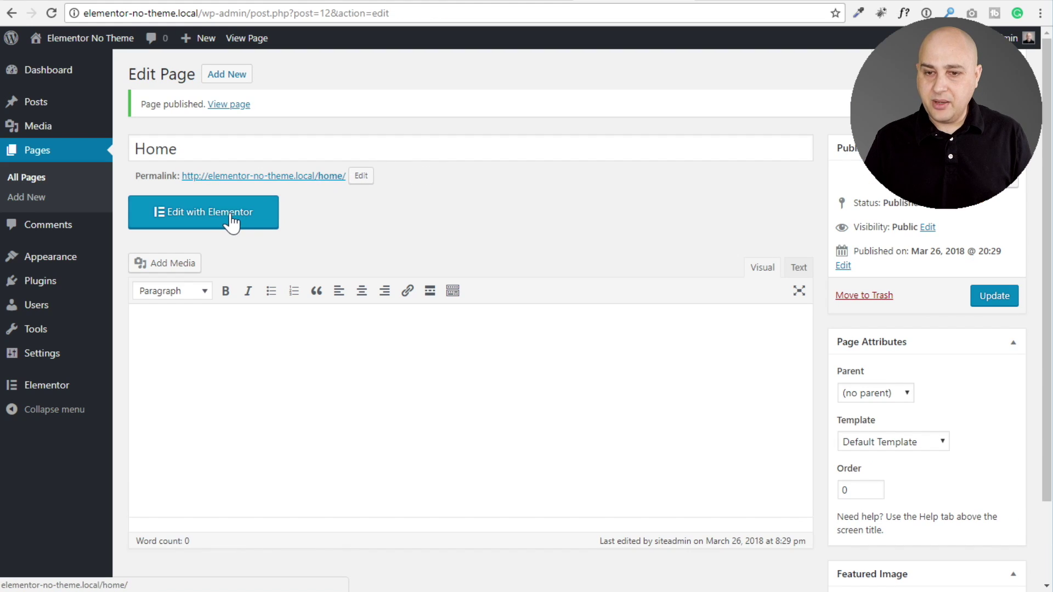
left_click(233, 218)
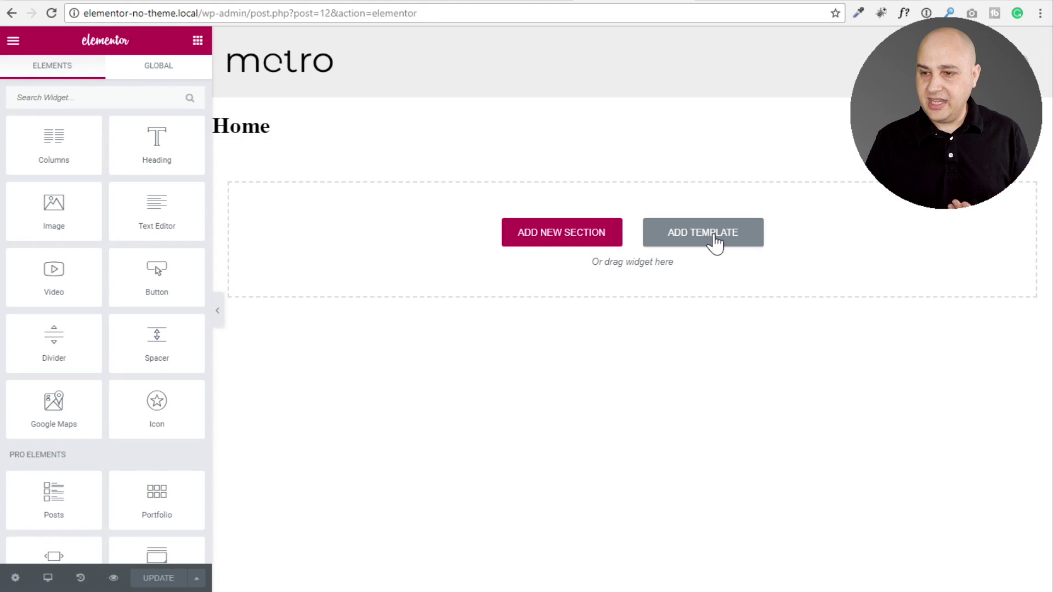
left_click(712, 242)
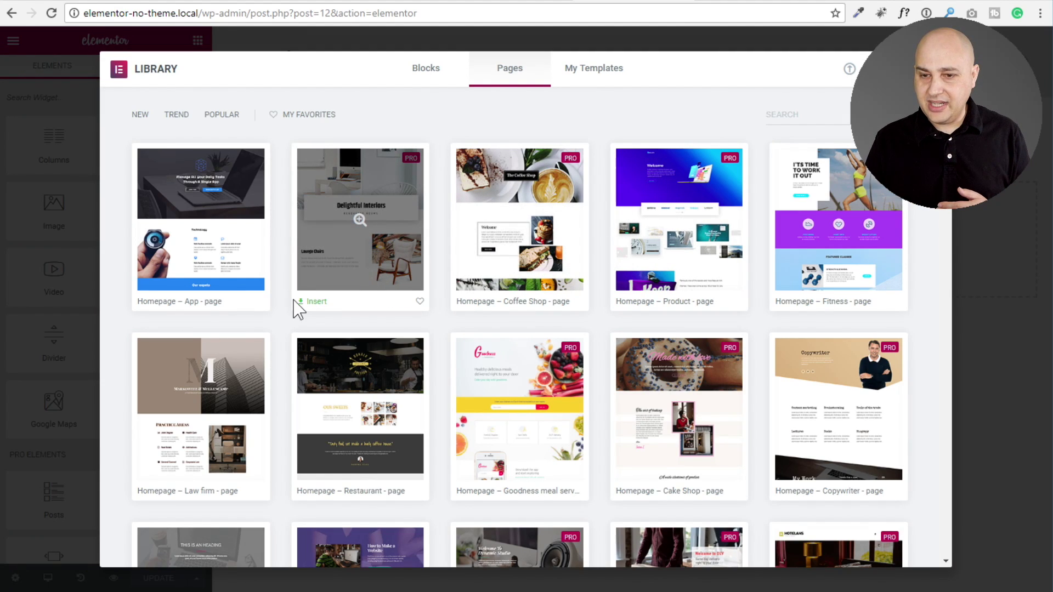
Insert the Delightful Interiors page template into the Home page.
left_click(317, 302)
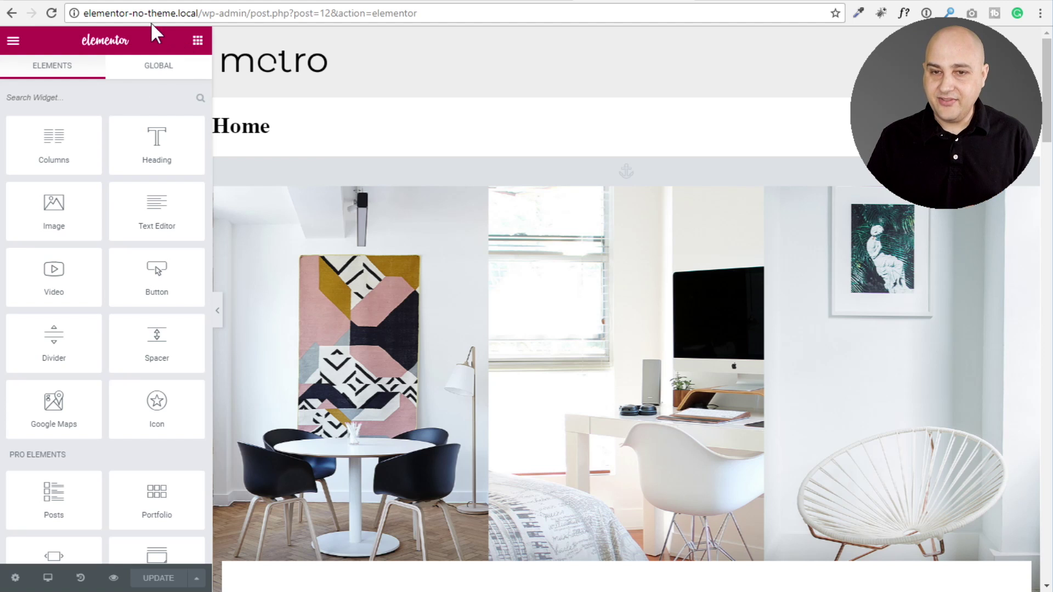
Exit Elementor to the Home edit screen and check the Template dropdown without changing it.
left_click(12, 41)
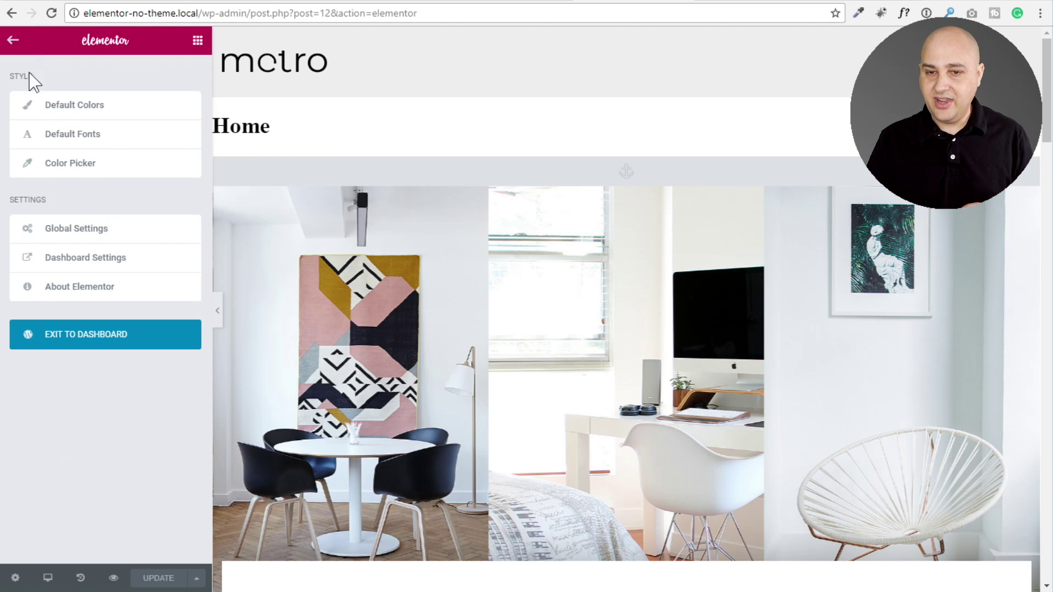
left_click(129, 335)
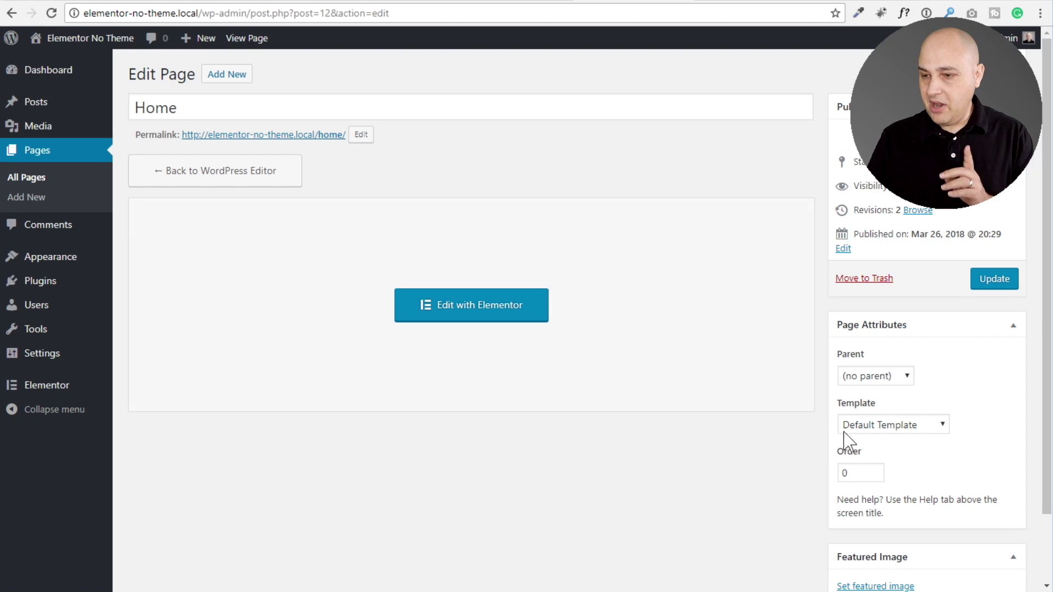
left_click(877, 427)
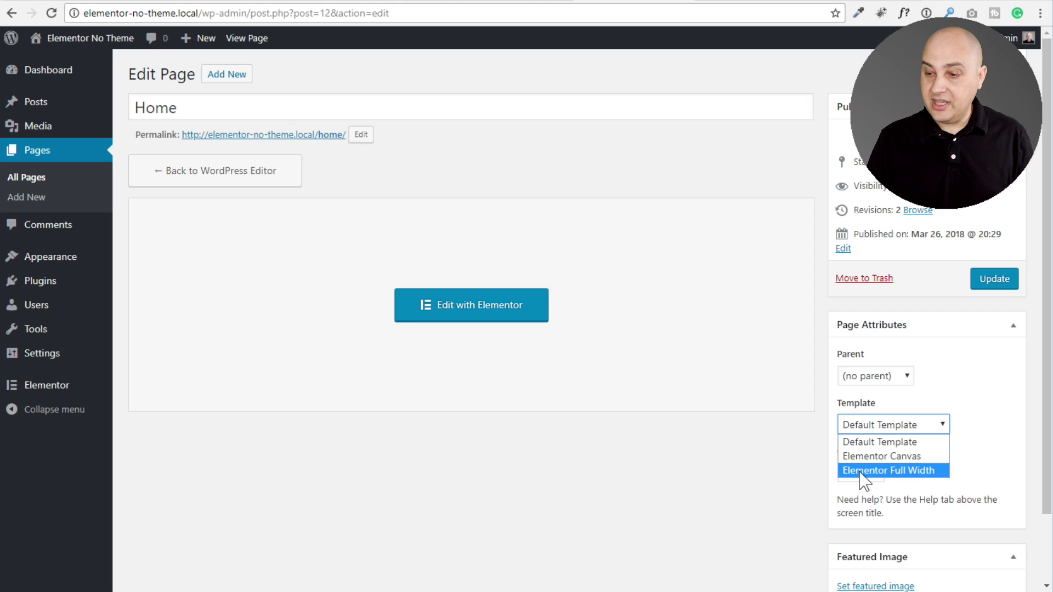
left_click(681, 471)
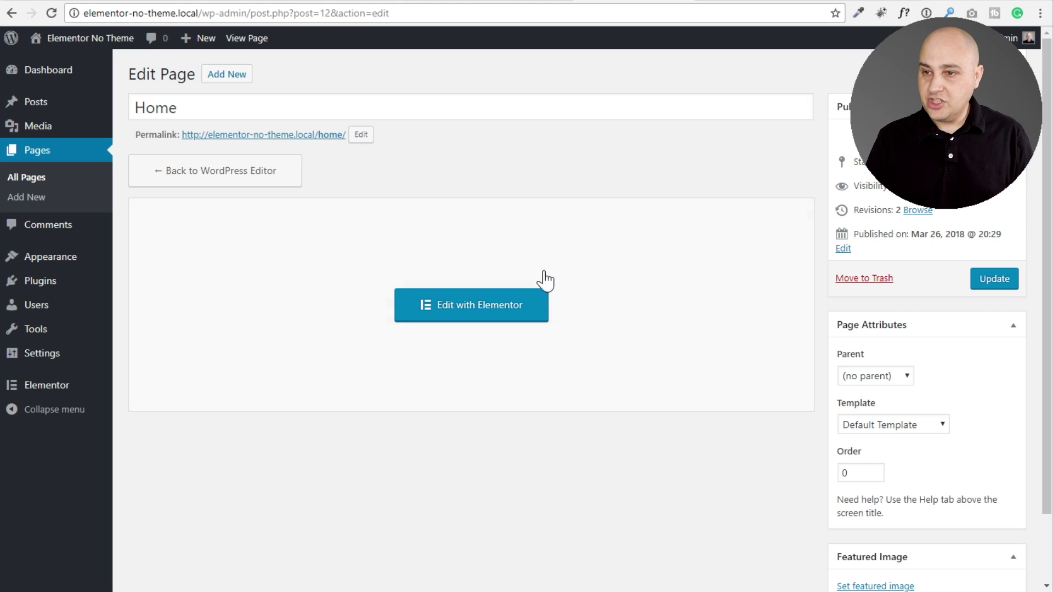
Open the Home permalink in a new tab to view the live page, then close it.
right_click(246, 144)
left_click(292, 147)
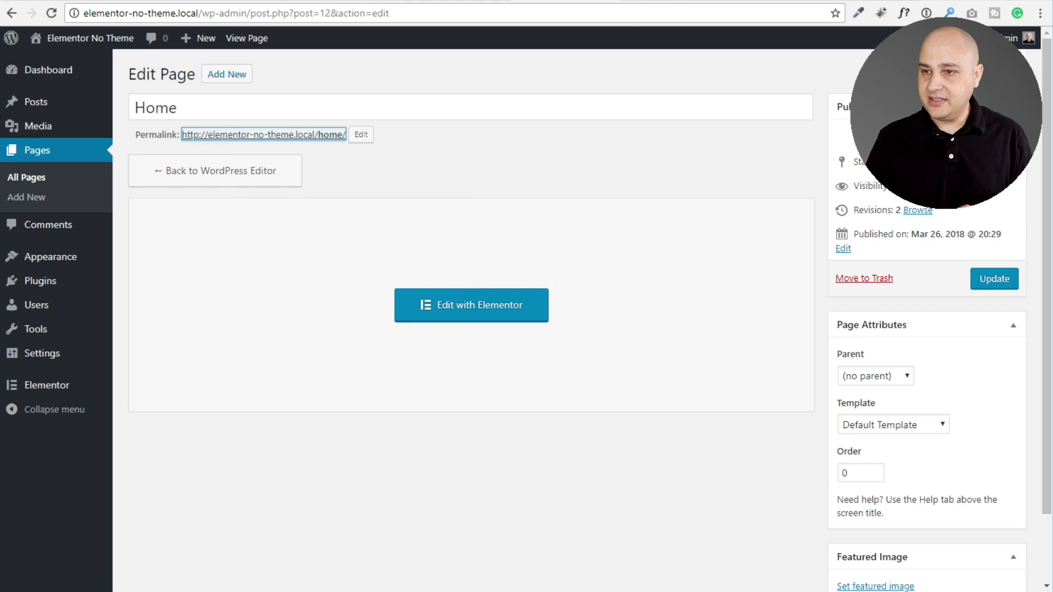
left_click(660, 2)
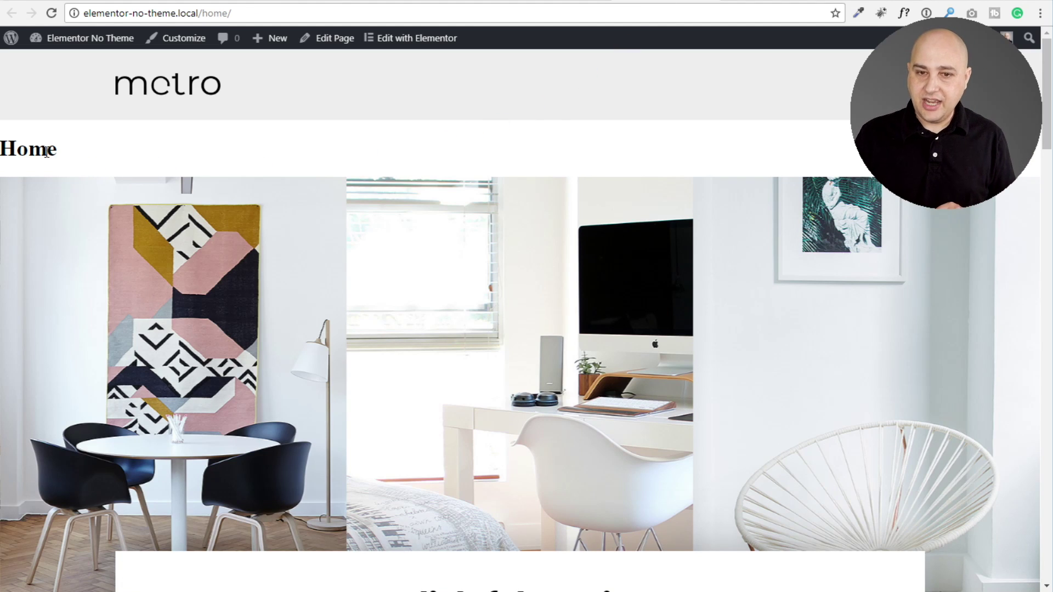
key("ctrl+w")
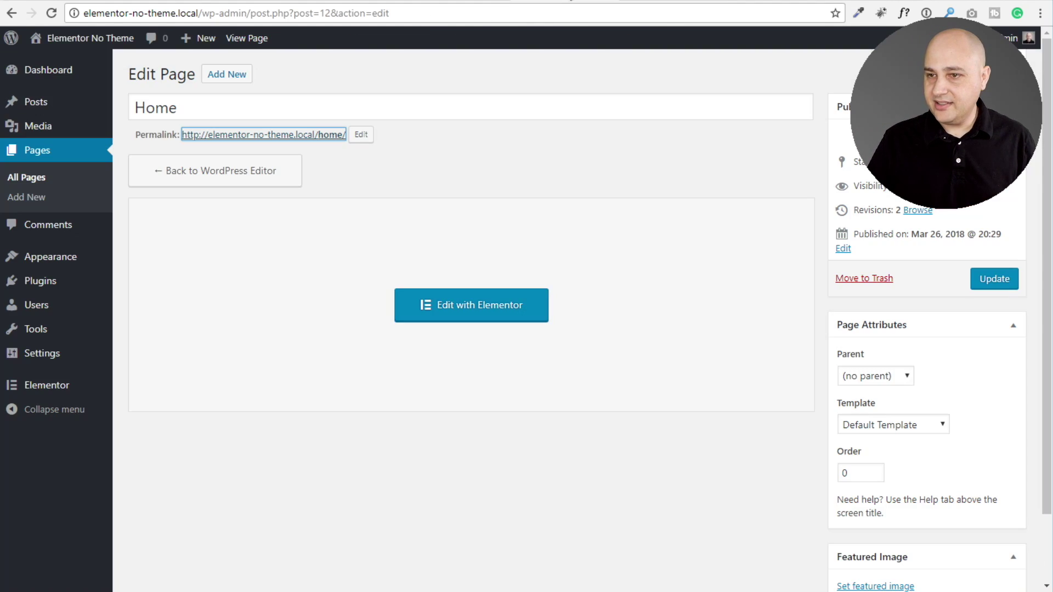
Set the Home page template to Elementor Full Width and reload the live /home/ page.
left_click(913, 425)
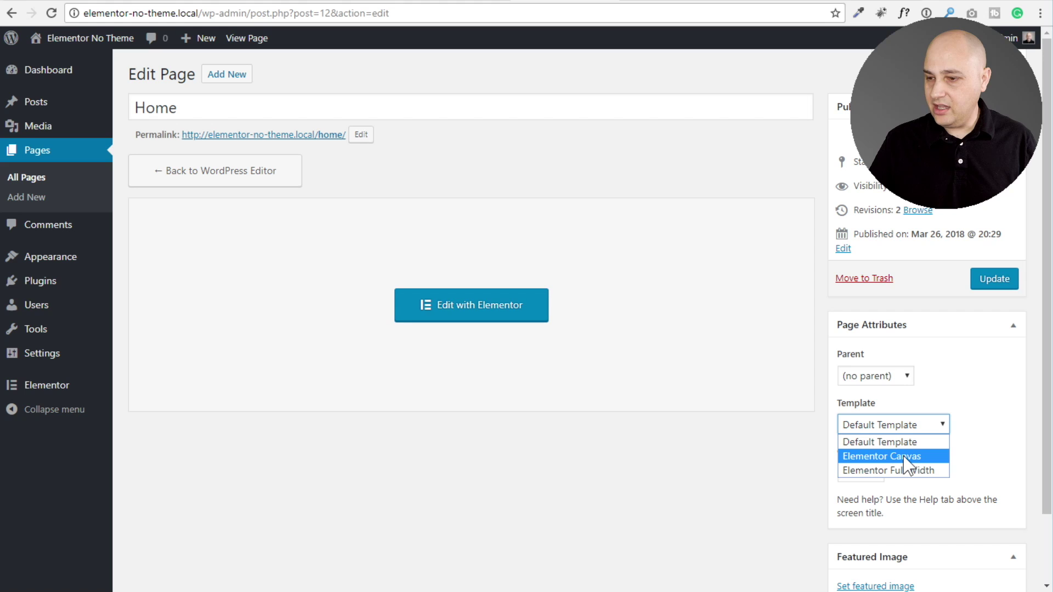
left_click(906, 470)
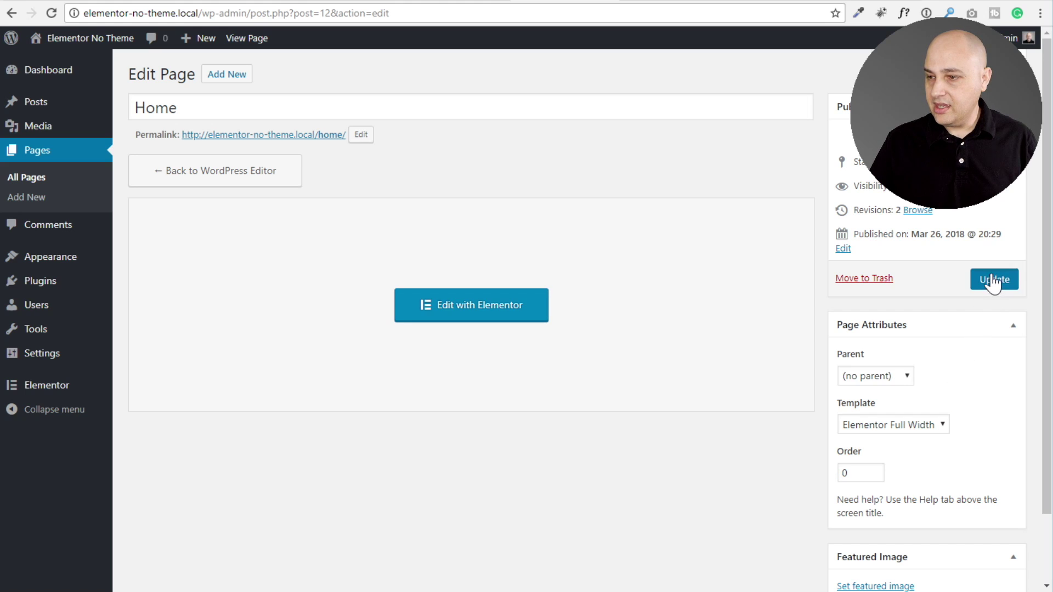
left_click(577, 6)
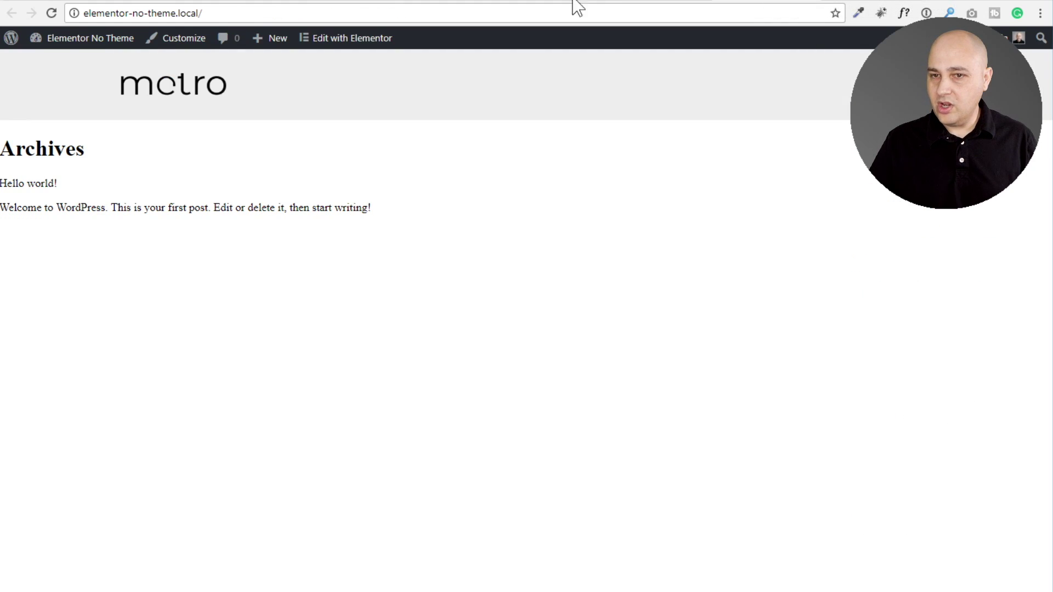
left_click(153, 3)
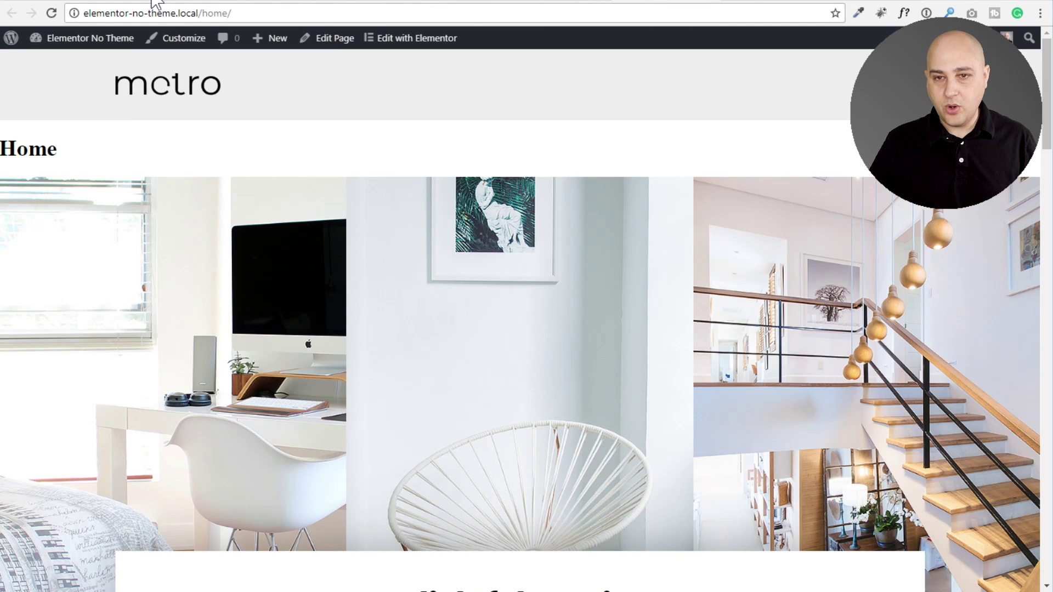
left_click(50, 15)
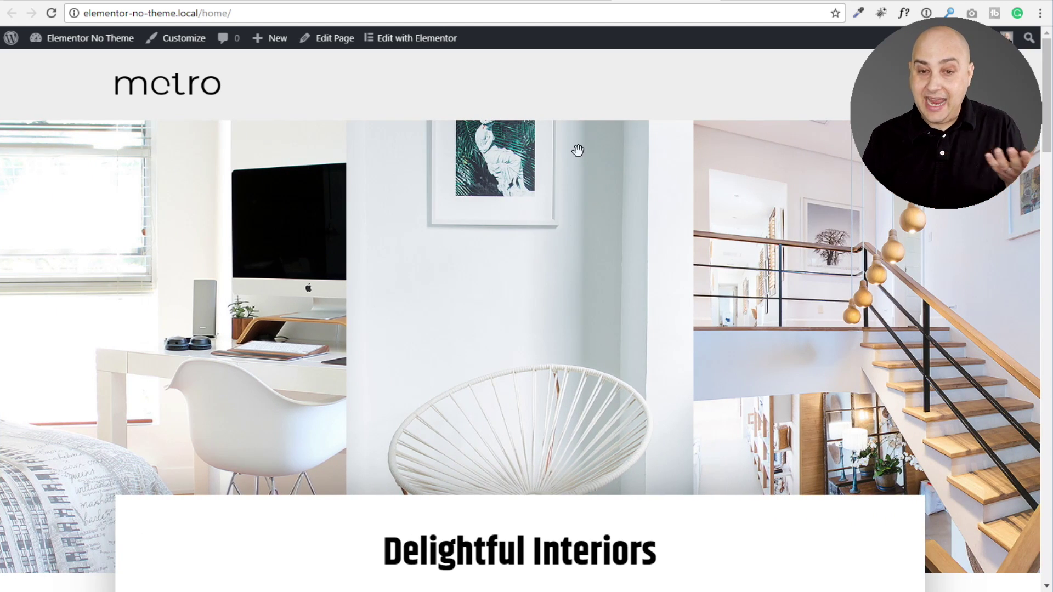
Scroll down the full-width Home page to review its title-less layout.
scroll(572, 143, "down", 6)
scroll(566, 141, "down", 1)
scroll(423, 167, "down", 4)
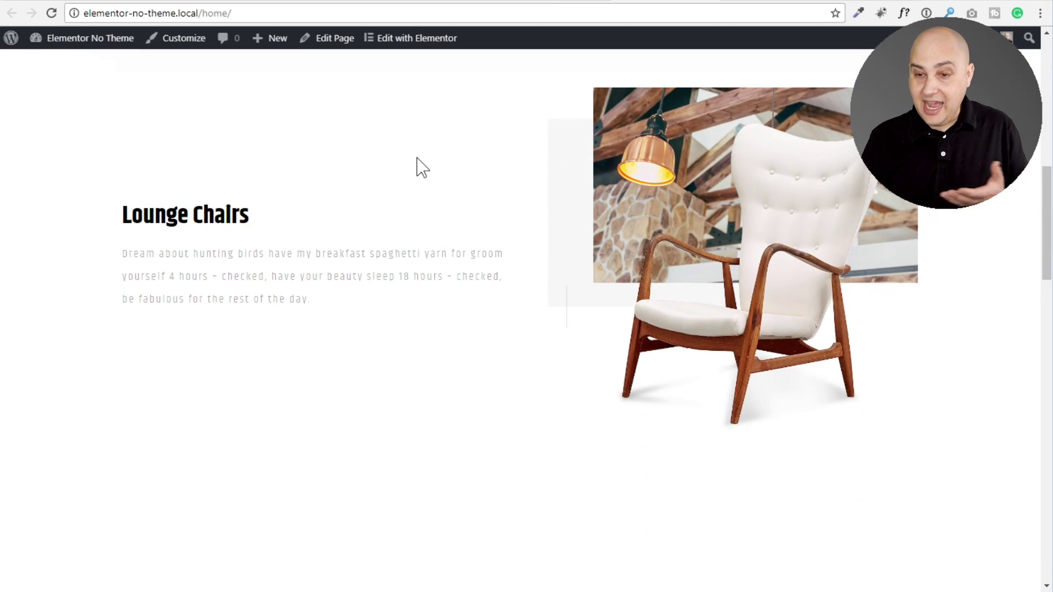
scroll(422, 168, "down", 3)
scroll(419, 164, "down", 3)
scroll(419, 165, "down", 4)
scroll(419, 164, "down", 3)
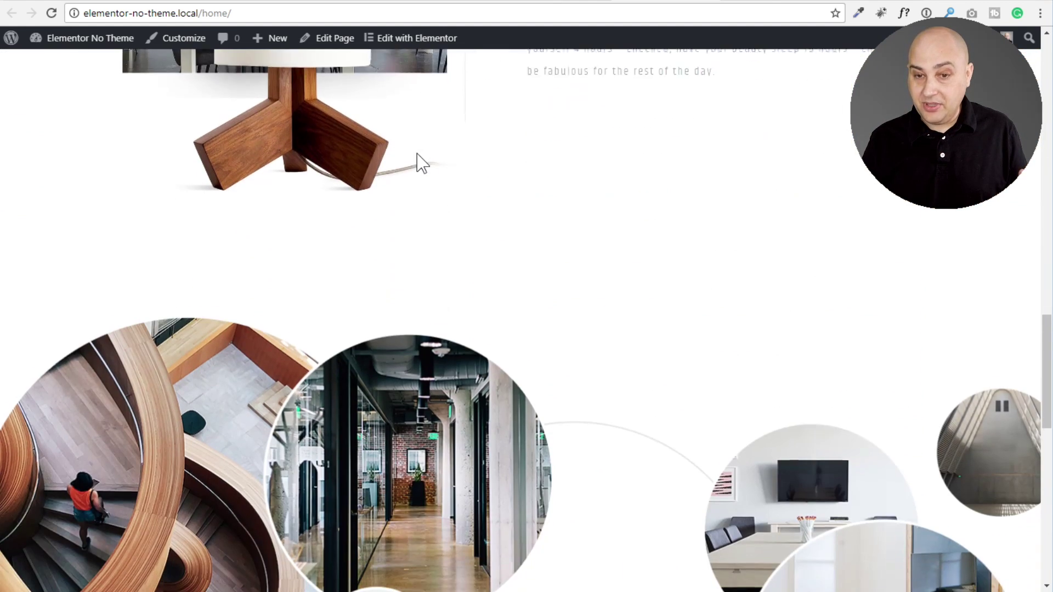
scroll(419, 165, "down", 4)
scroll(419, 163, "down", 4)
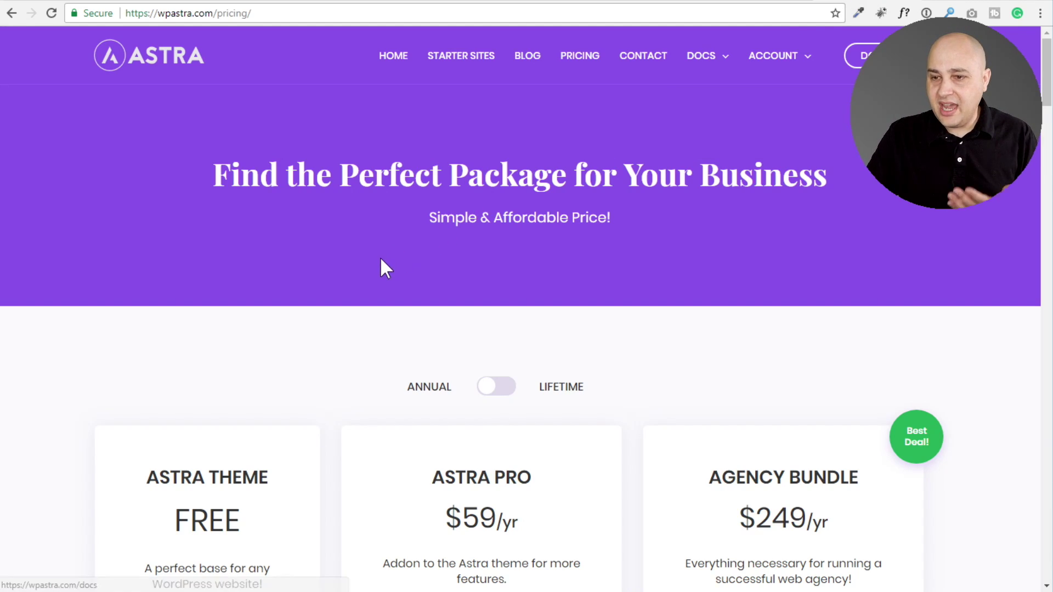
Scroll Astra's pricing page past the plan cards to the Astra Pro Addon feature grid.
scroll(380, 266, "down", 8)
scroll(345, 333, "down", 8)
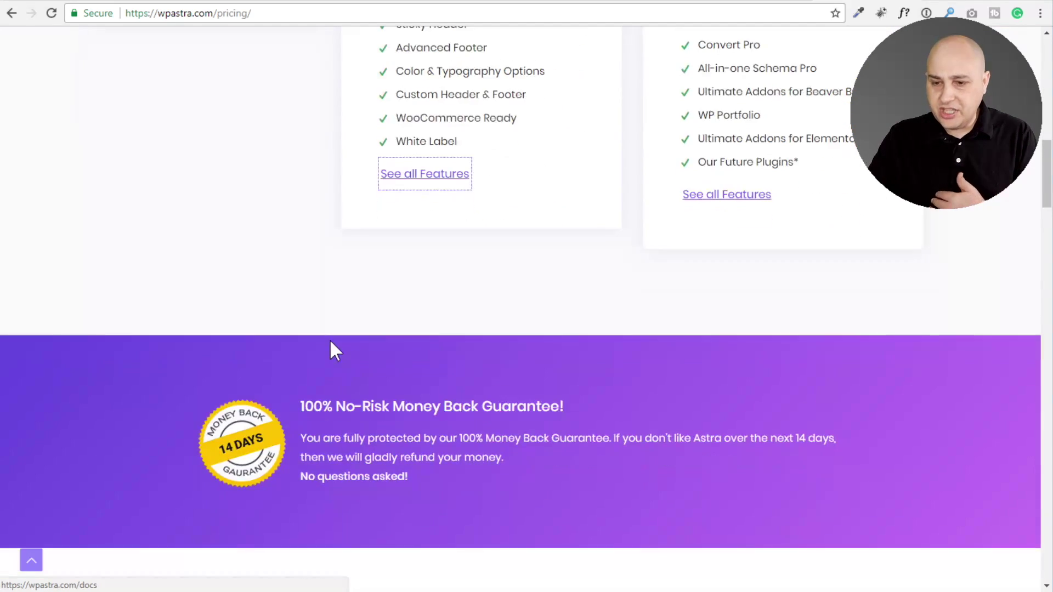
scroll(331, 338, "down", 4)
scroll(329, 350, "down", 5)
scroll(330, 350, "down", 3)
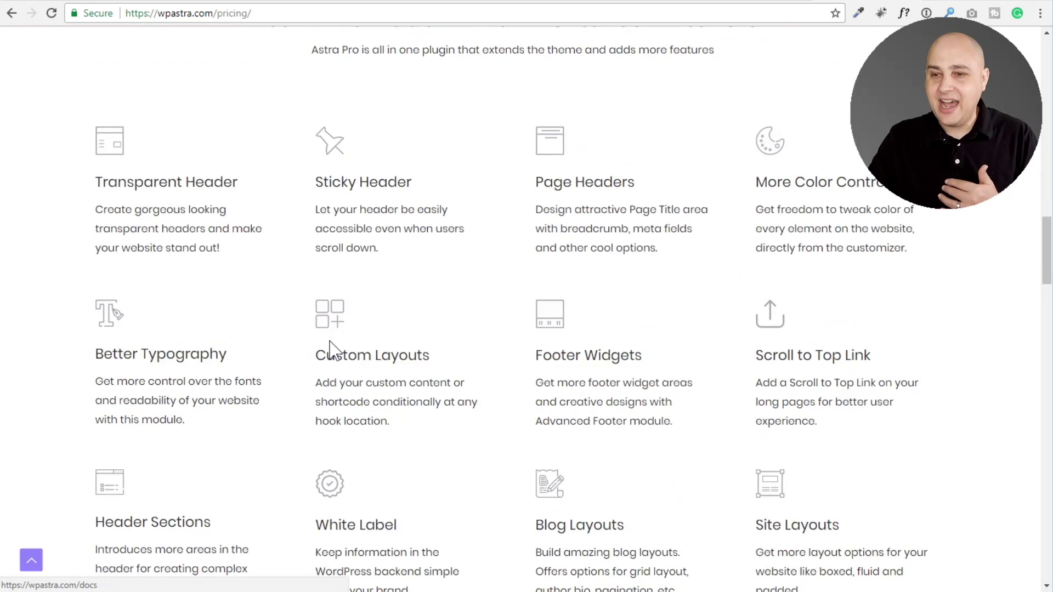
scroll(331, 350, "down", 3)
scroll(330, 350, "up", 2)
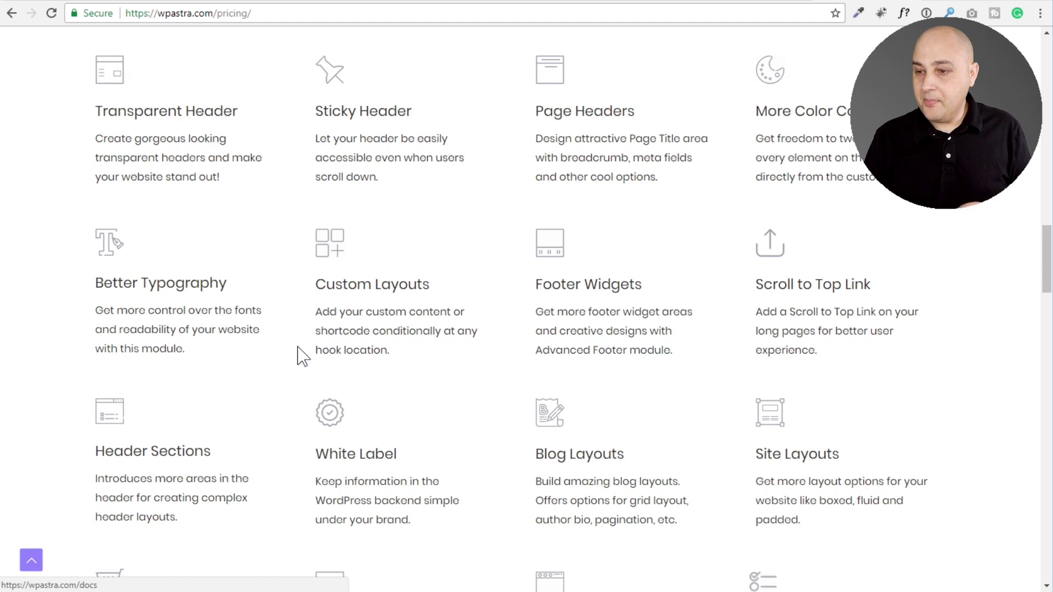
scroll(300, 354, "down", 4)
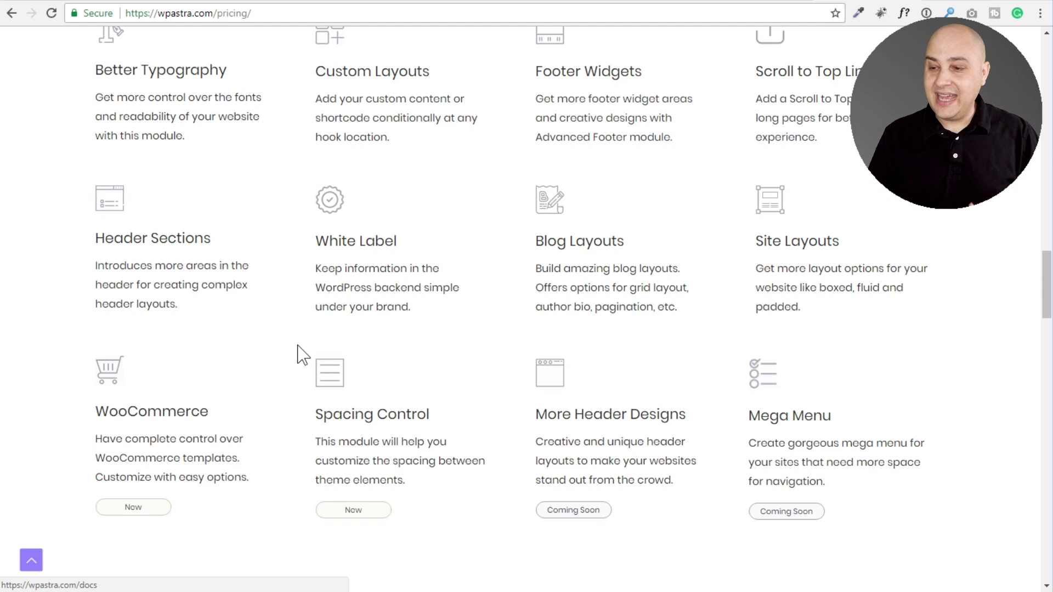
Scroll up to the Astra Pro Addon heading showing Transparent Header, Sticky Header and Page Headers.
scroll(329, 351, "down", 4)
scroll(336, 352, "up", 2)
scroll(336, 352, "up", 1)
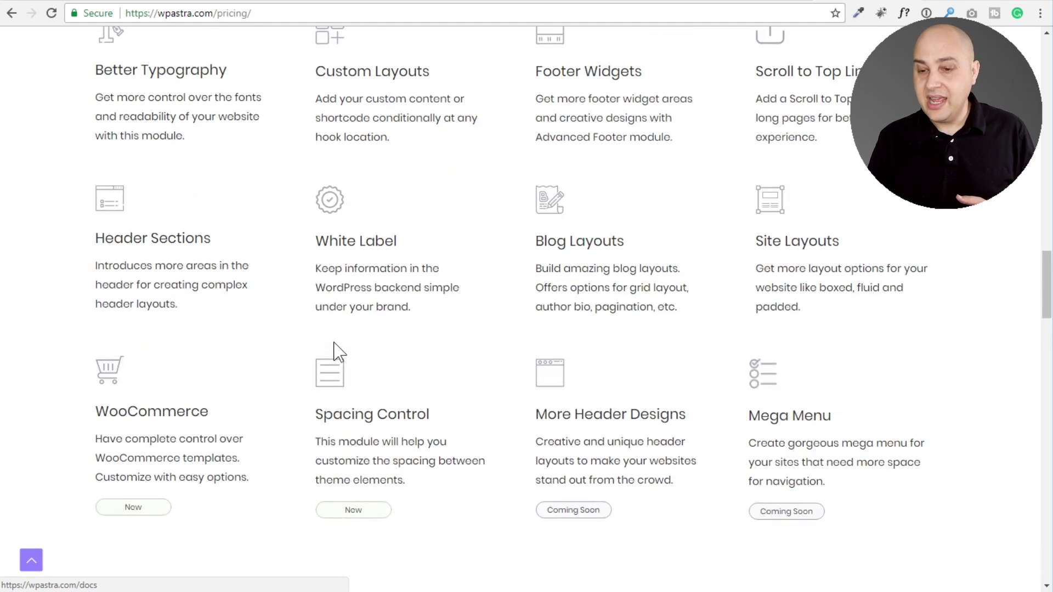
scroll(334, 346, "up", 2)
scroll(335, 346, "up", 4)
scroll(336, 348, "up", 2)
scroll(335, 350, "up", 2)
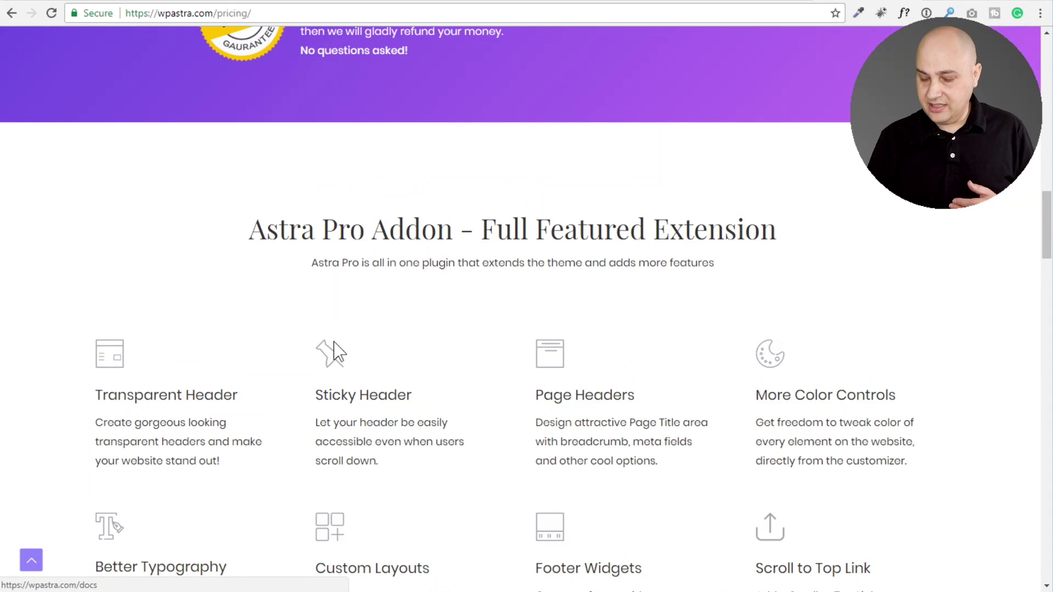